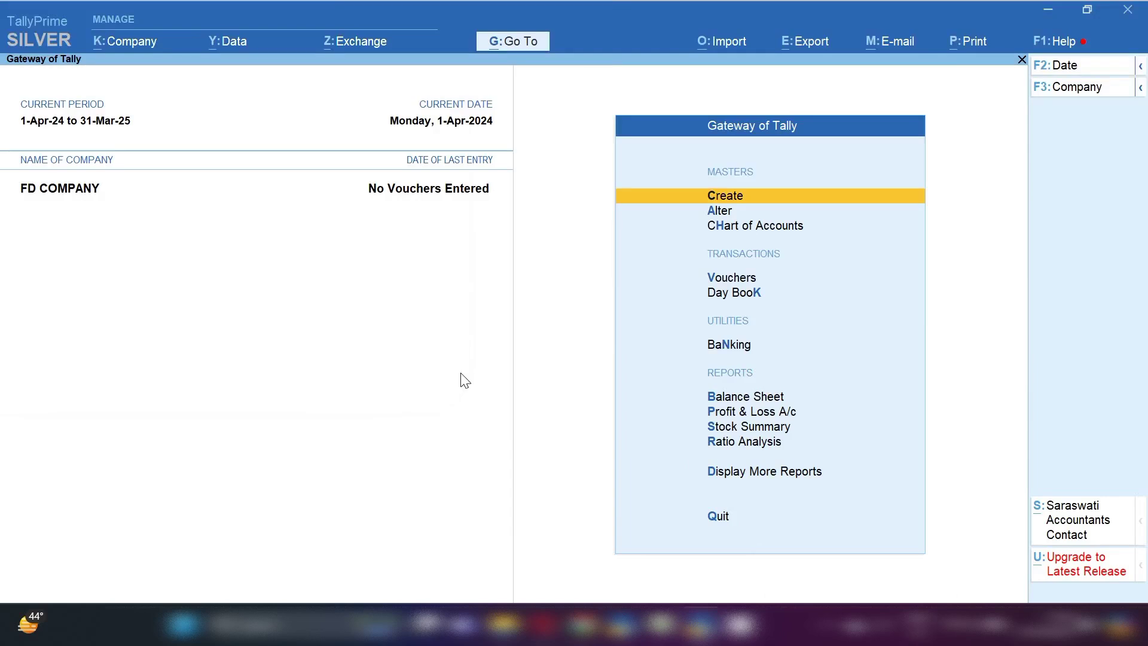
# - Start a new Contra voucher No. 1 for FD COMPANY from the Vouchers screen
pyautogui.press('v')
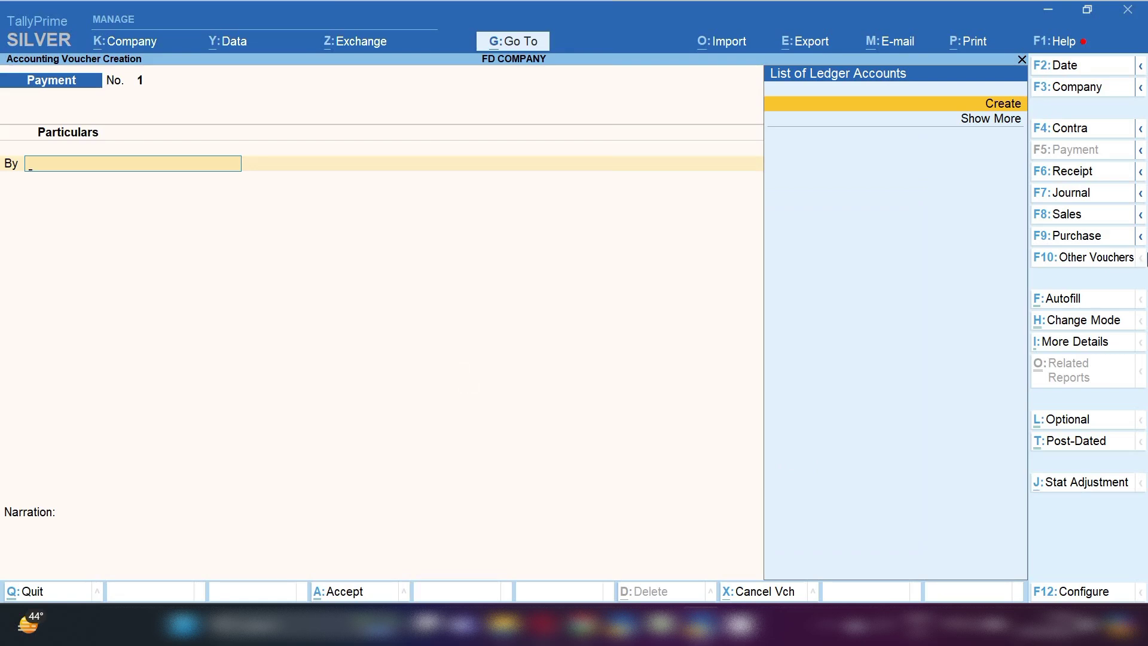
pyautogui.click(1075, 135)
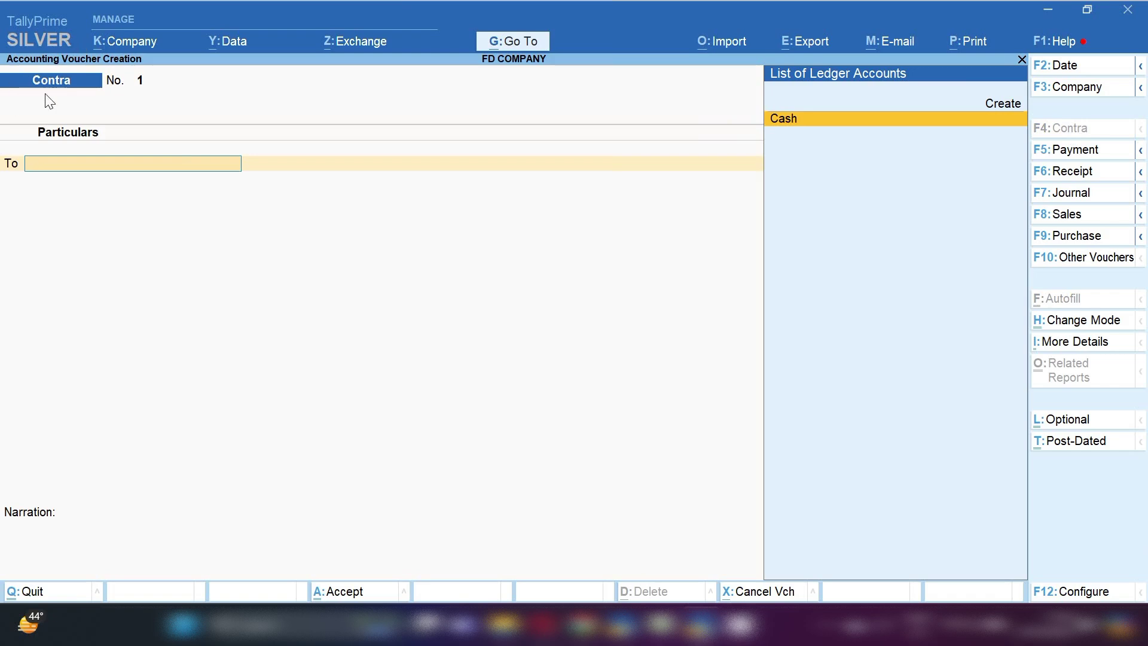
# - Date the Contra voucher 27.5.24 and choose to create a new ledger for the To line
pyautogui.press('F2')
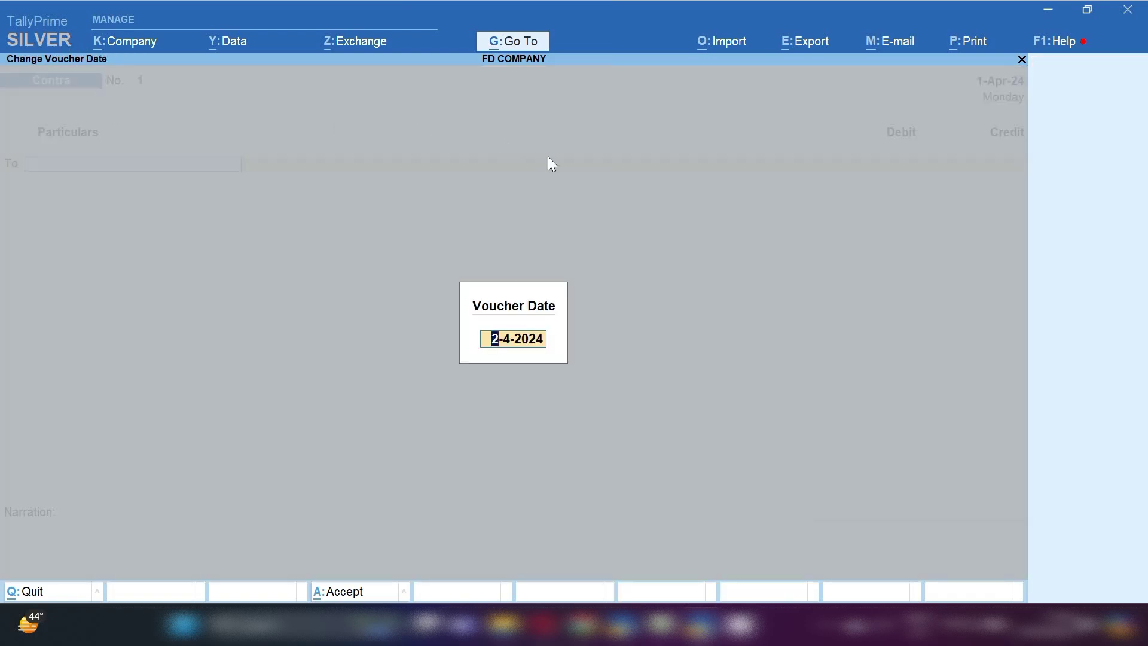
pyautogui.write('27.5.24')
pyautogui.press('Return')
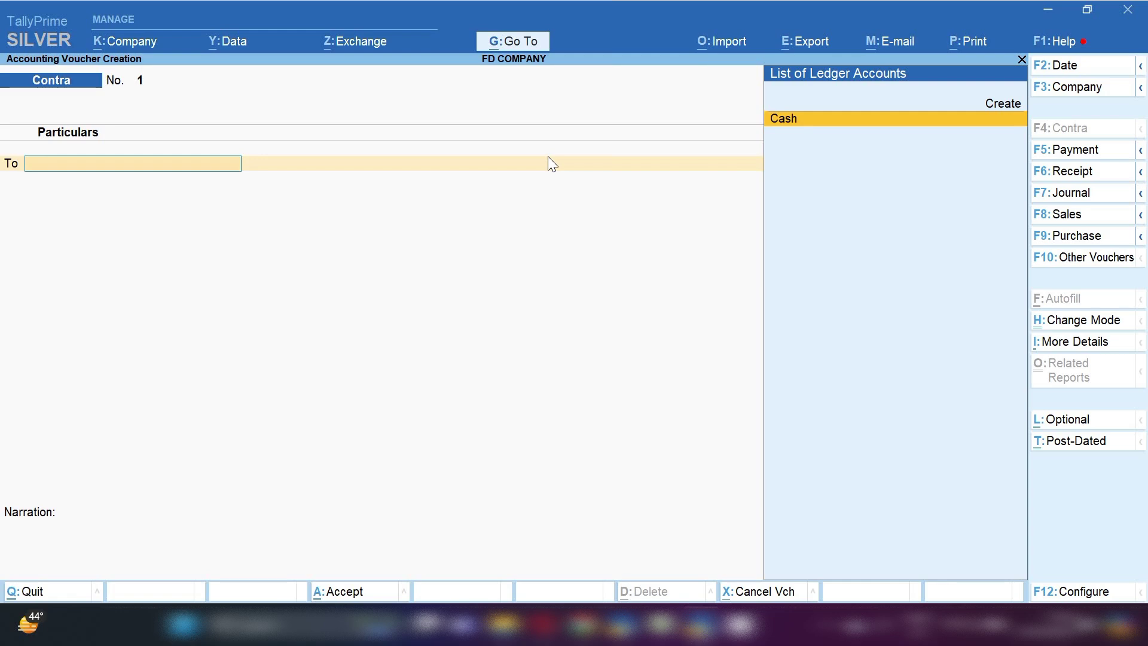
pyautogui.press('Up')
# - Create ledger 'Sbi Bank (OD A/c)' under Bank OD A/c, leaving the OD limit blank, and save it
pyautogui.press('Return')
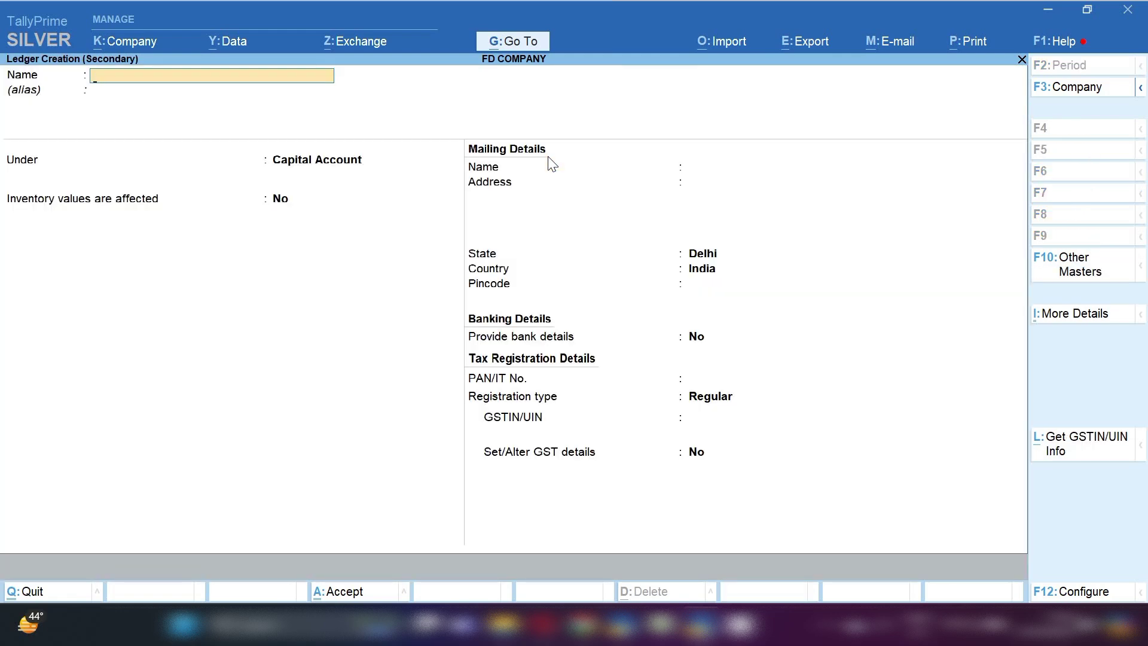
pyautogui.write('Sbi Bank (Od')
pyautogui.press('BackSpace')
pyautogui.write('D A/c)')
pyautogui.press('Return')
pyautogui.press('Return')
pyautogui.write('O')
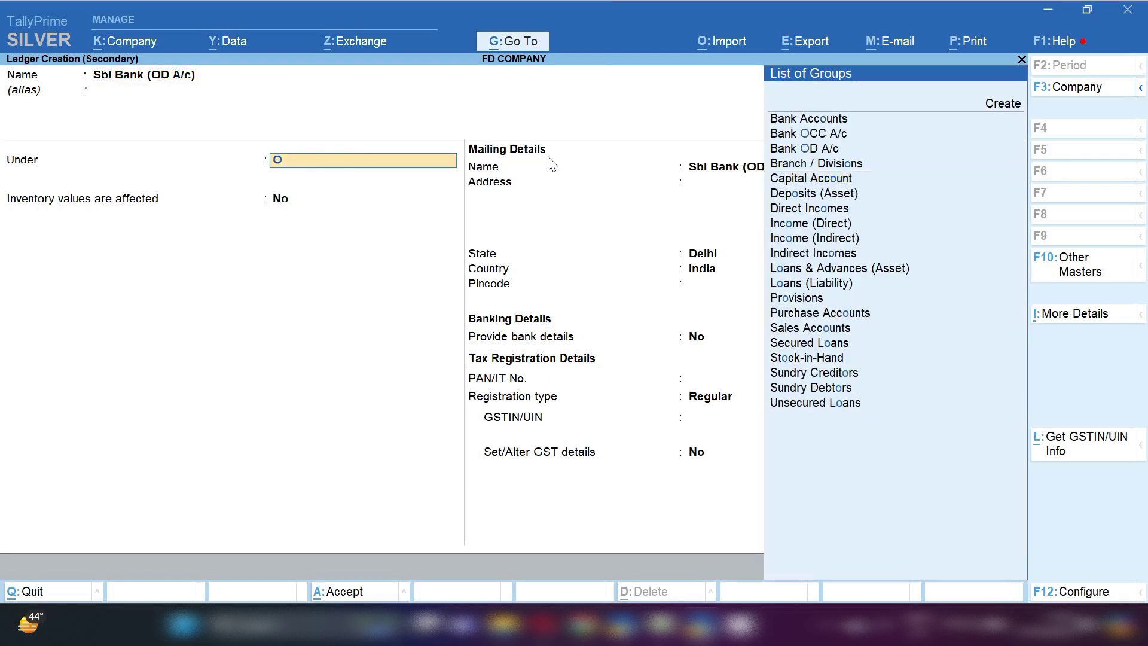
pyautogui.press('Down')
pyautogui.press('Down')
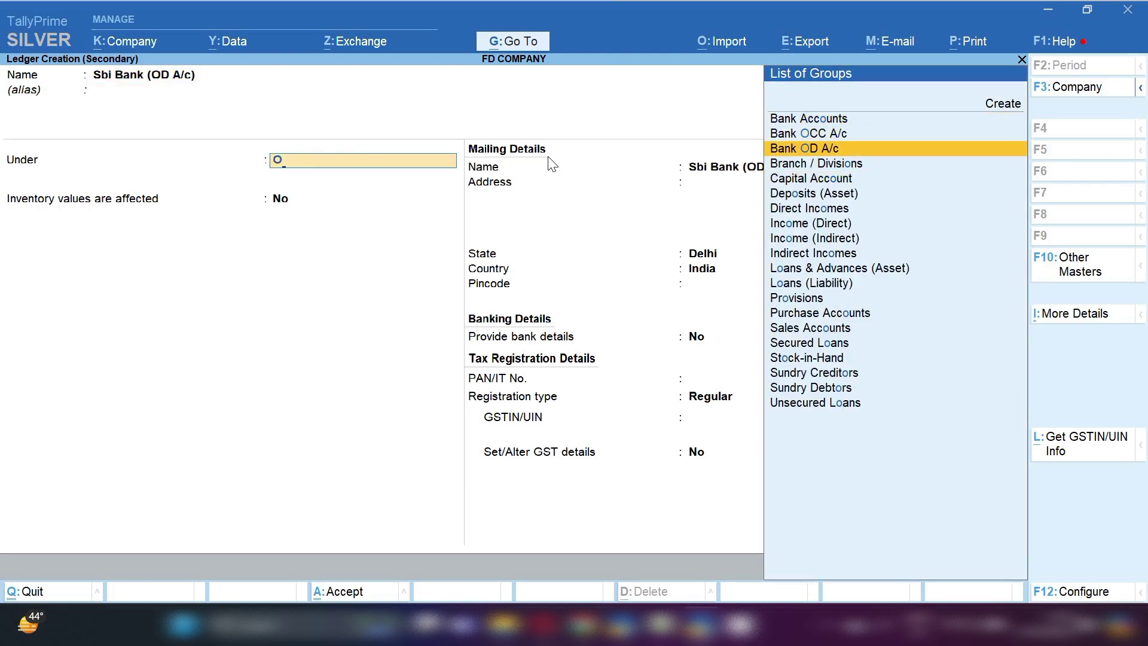
pyautogui.press('Return')
pyautogui.press('Return')
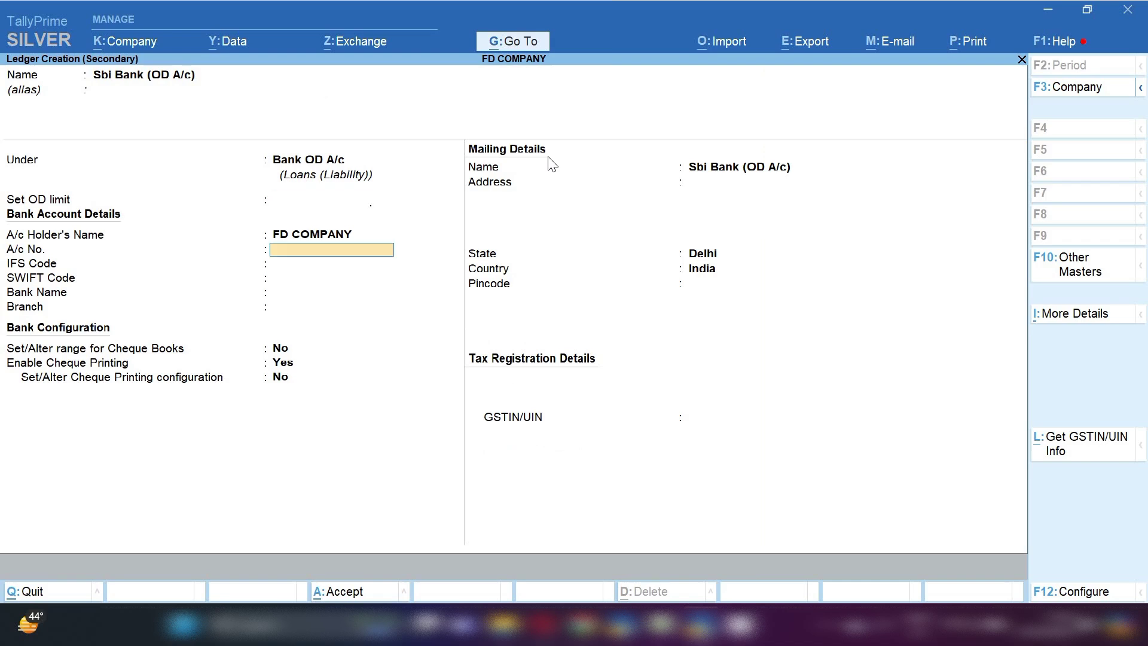
pyautogui.press('Return')
pyautogui.press('Return')
pyautogui.press('Return')
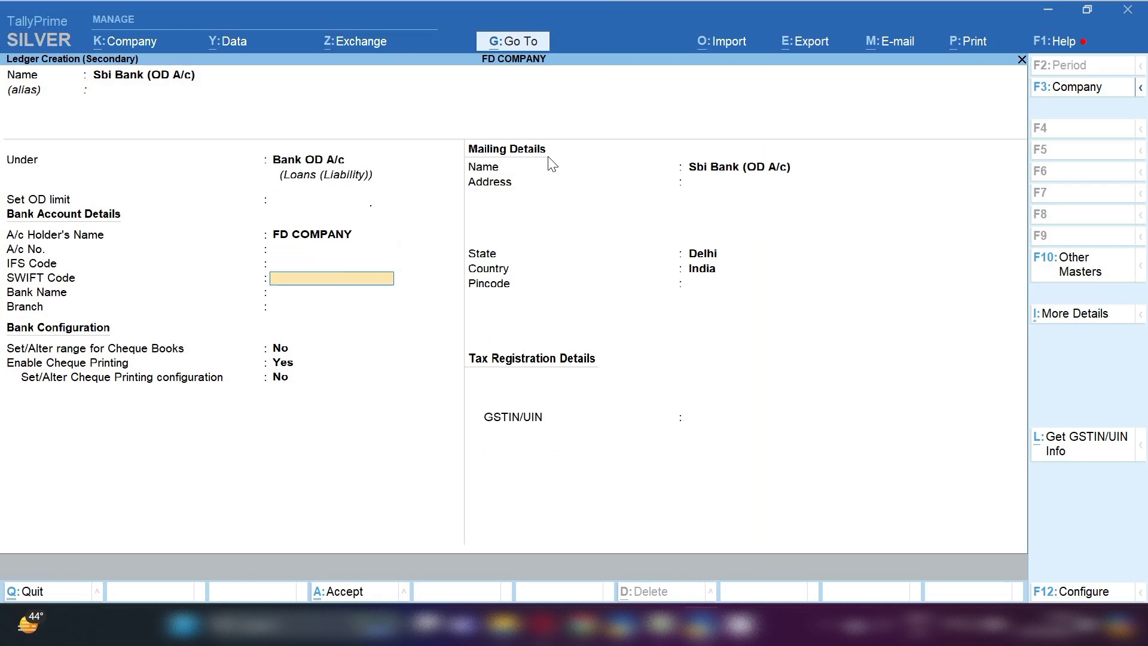
pyautogui.hotkey('ctrl', 'a')
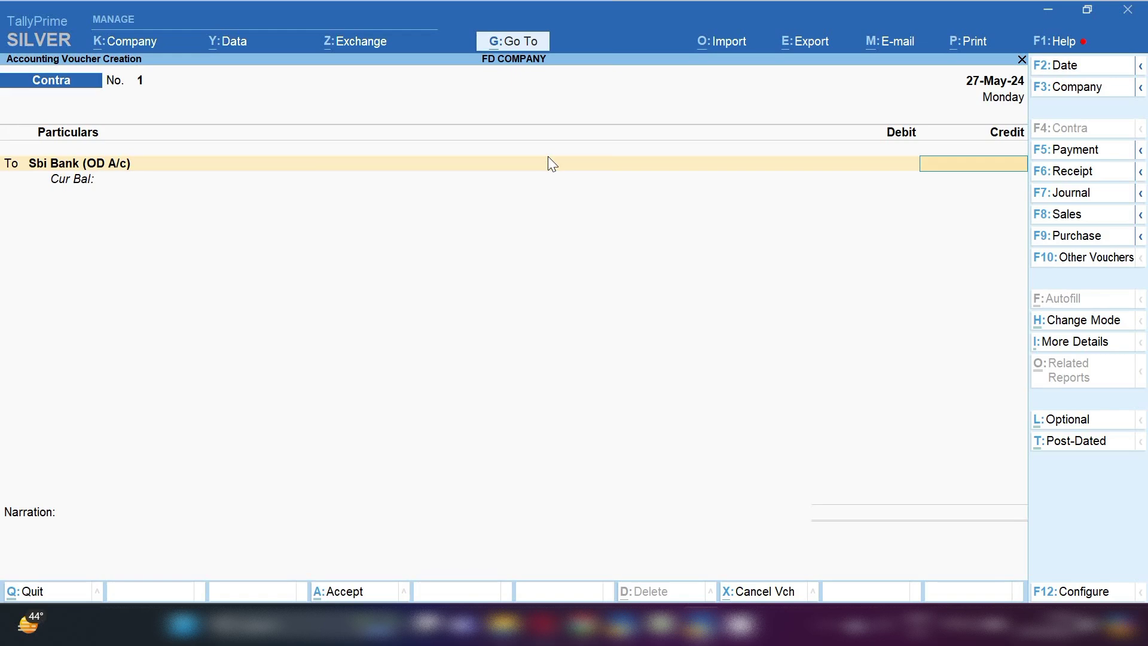
# - Credit Sbi Bank (OD A/c) 1,00,000, pass the bank allocation, and start a new By-line ledger
pyautogui.write('1,00,00')
pyautogui.write('0')
pyautogui.press('Return')
pyautogui.press('Return')
pyautogui.press('Return')
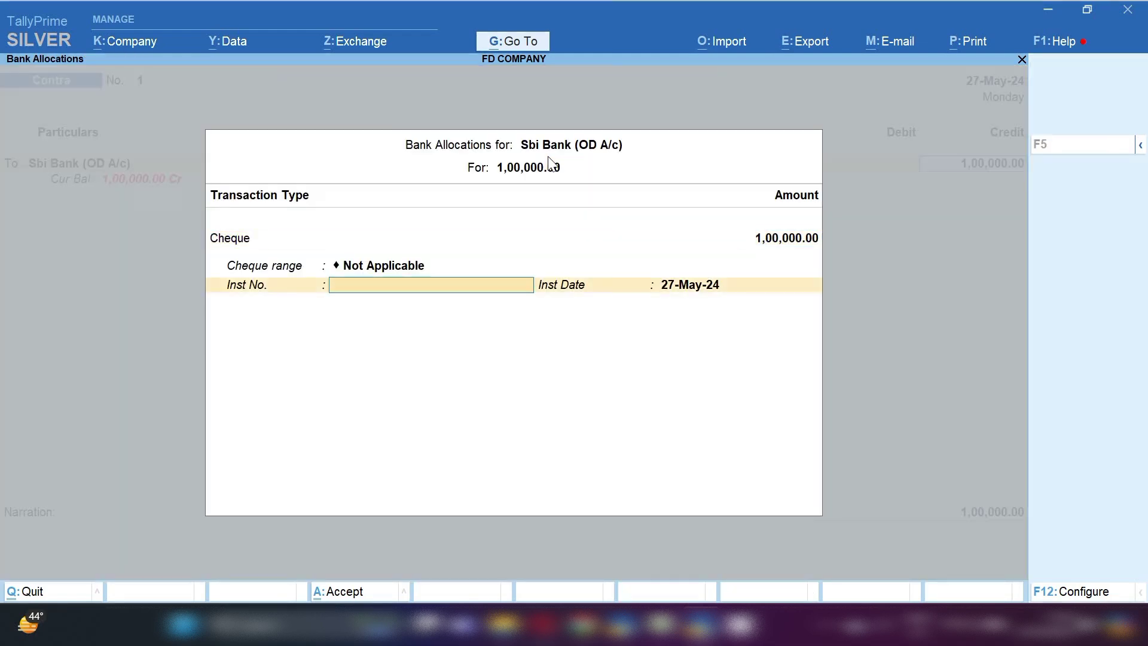
pyautogui.press('Return')
pyautogui.press('Return')
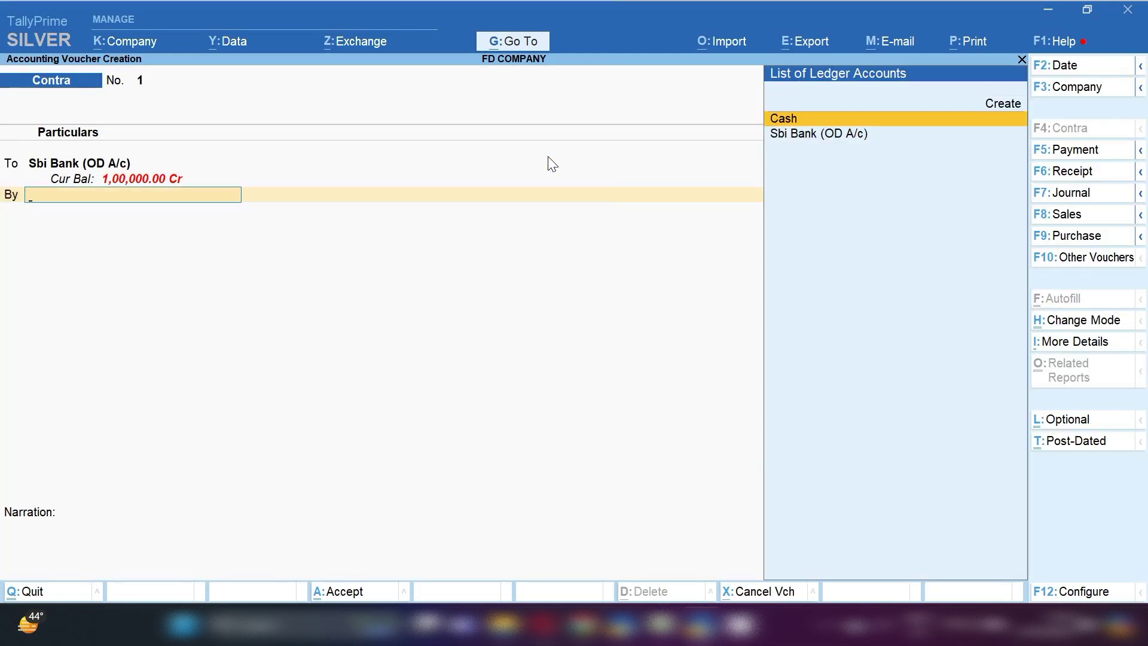
pyautogui.hotkey('alt', 'c')
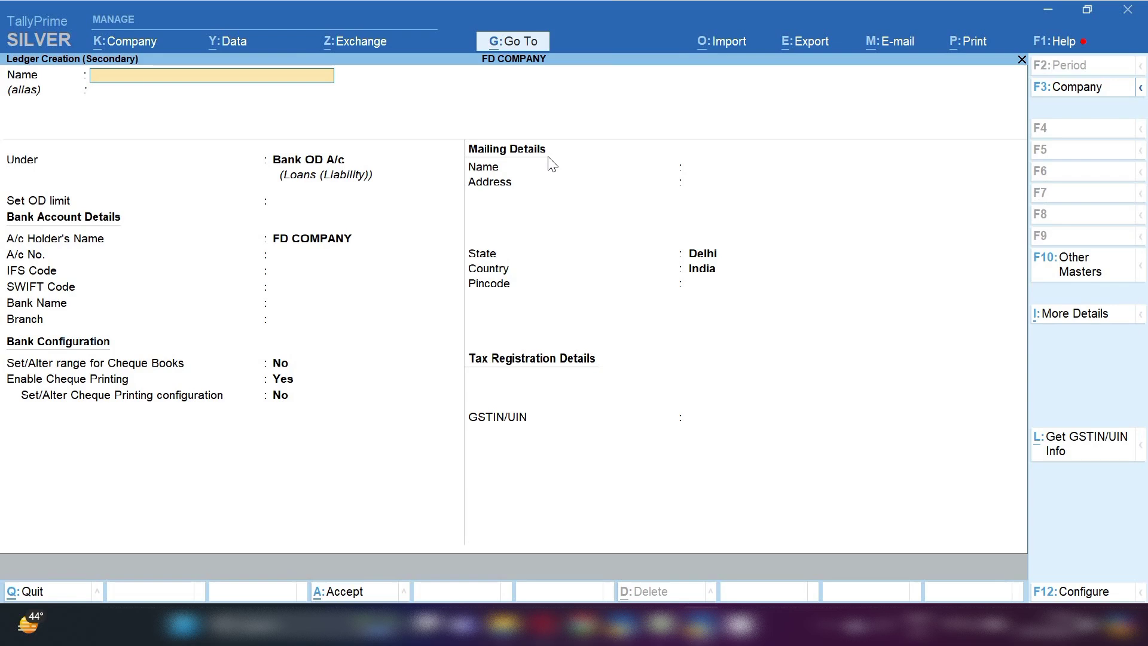
# - Create ledger 'Sbi Bank' under Bank Accounts, skipping bank details, so it takes the 1,00,000 debit
pyautogui.write('Sbi Bank')
pyautogui.press('Return')
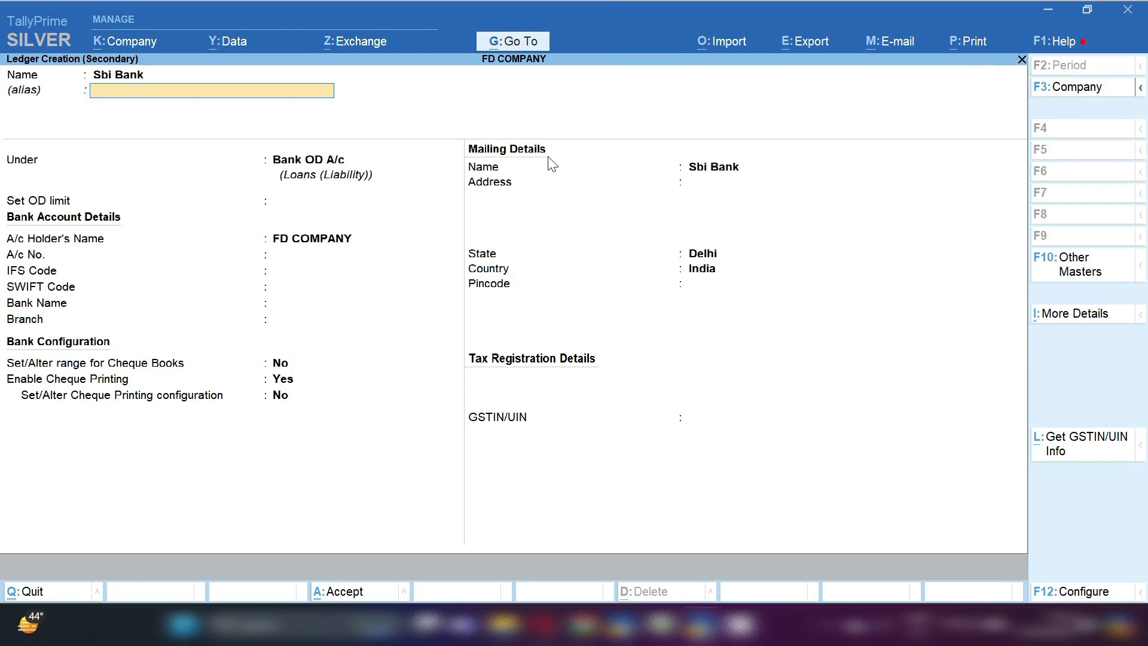
pyautogui.press('Return')
pyautogui.write('Bank')
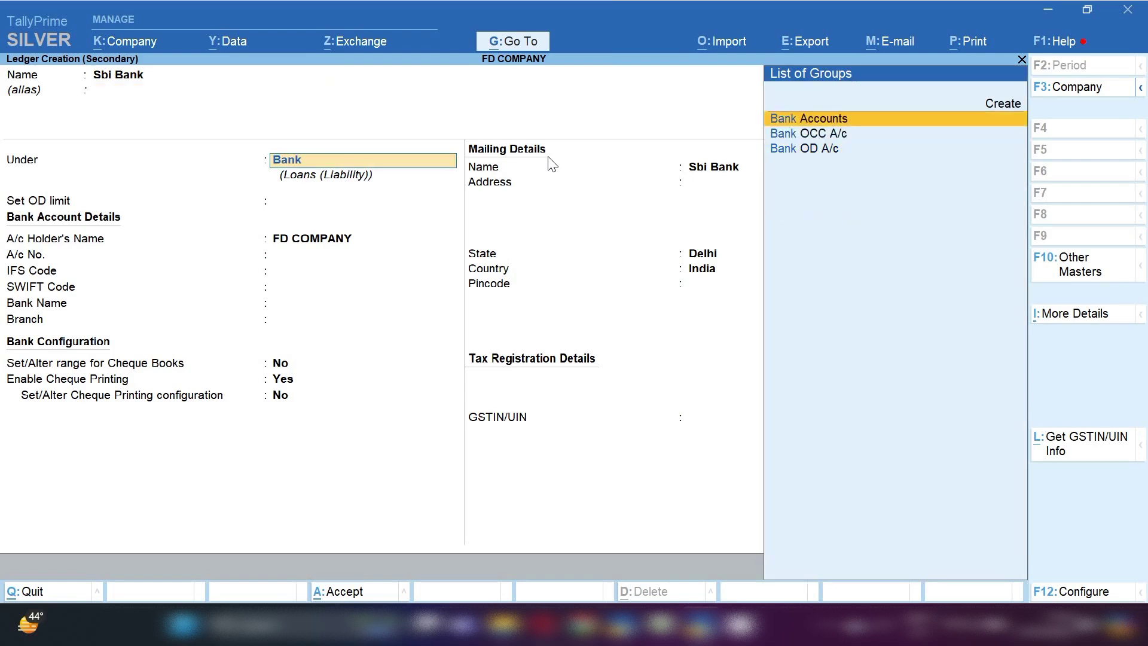
pyautogui.press('Return')
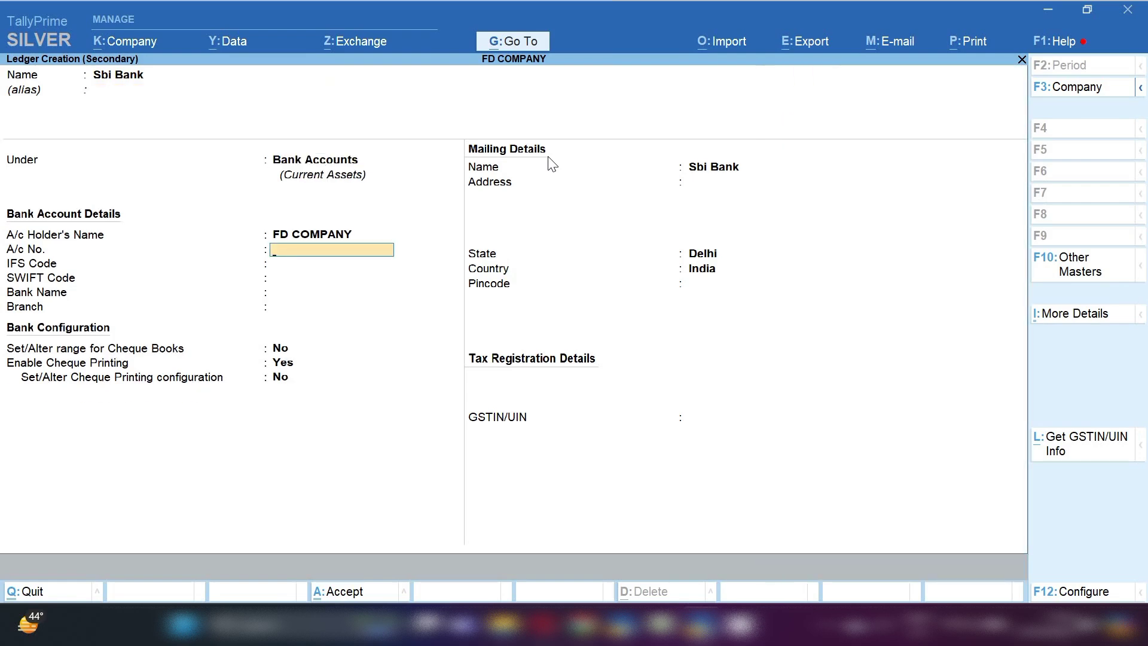
pyautogui.press('Return')
pyautogui.press('Return')
pyautogui.press('Return')
pyautogui.press('Return')
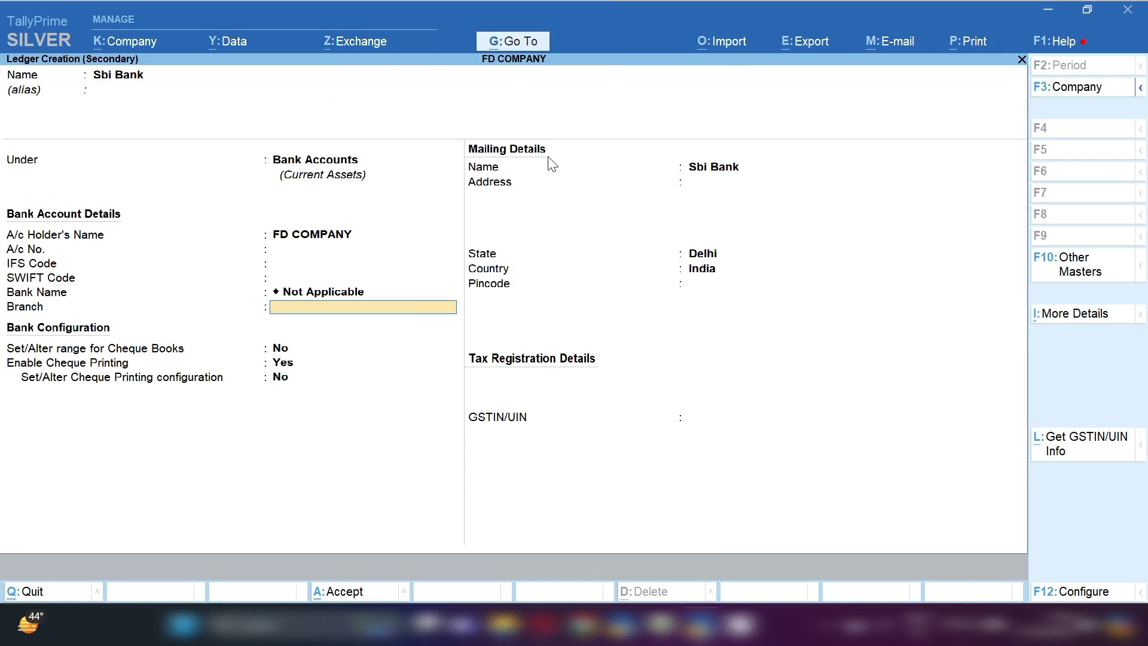
pyautogui.hotkey('ctrl', 'a')
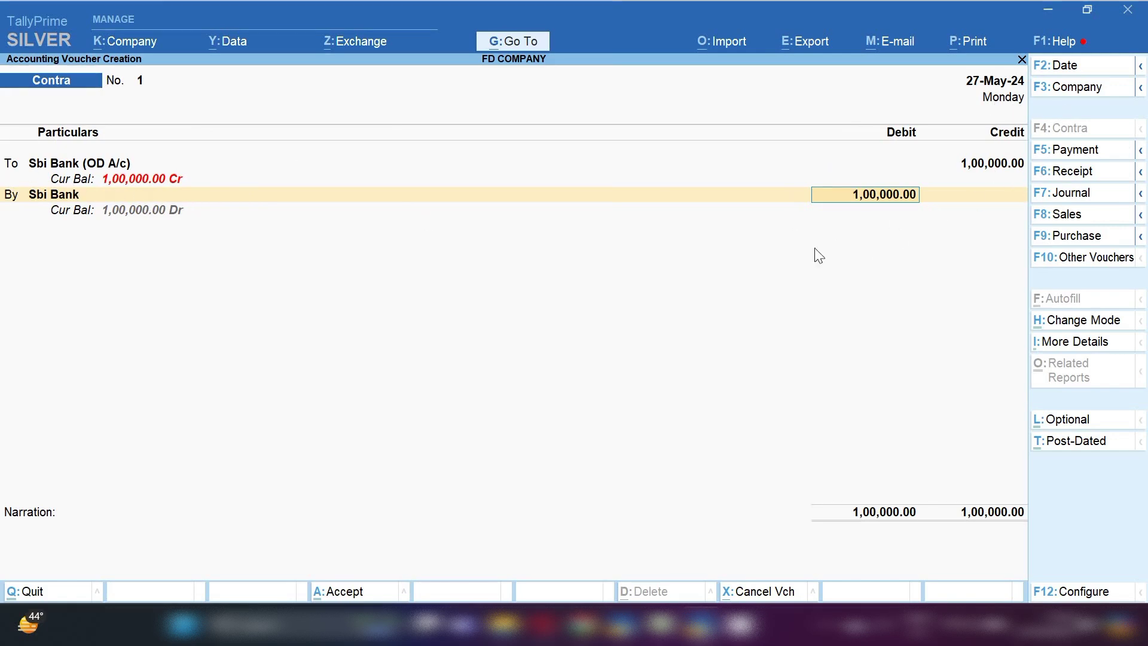
# - Add narration 'being amount transfered to od to sbi' and save Contra voucher No. 1
pyautogui.click(86, 547)
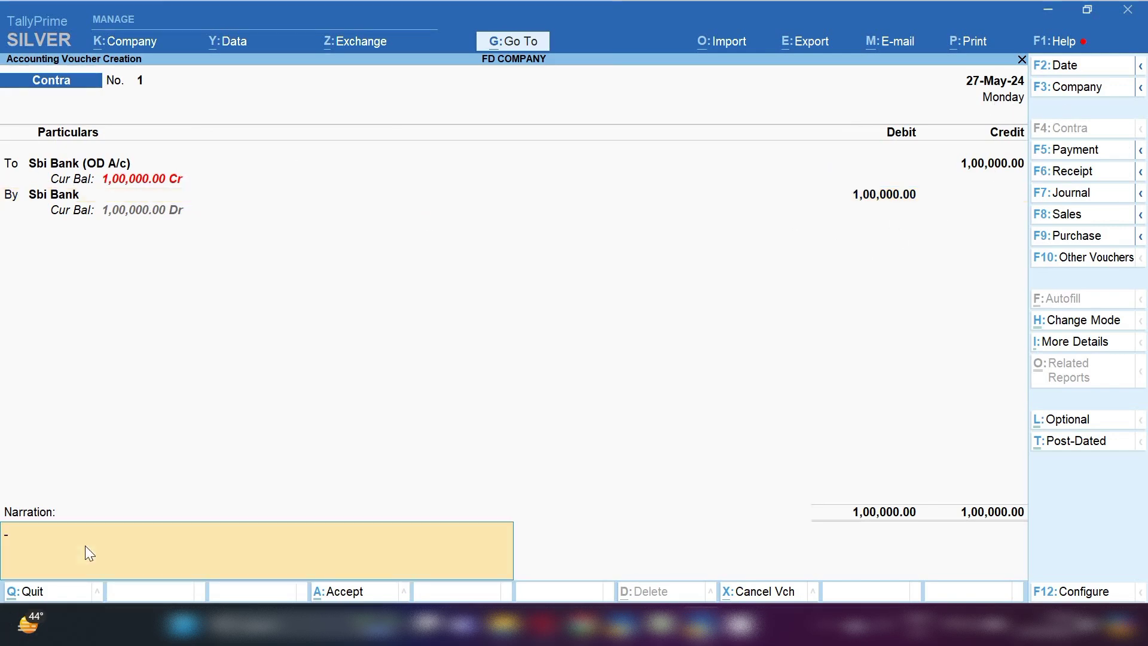
pyautogui.write('being amount transfered to')
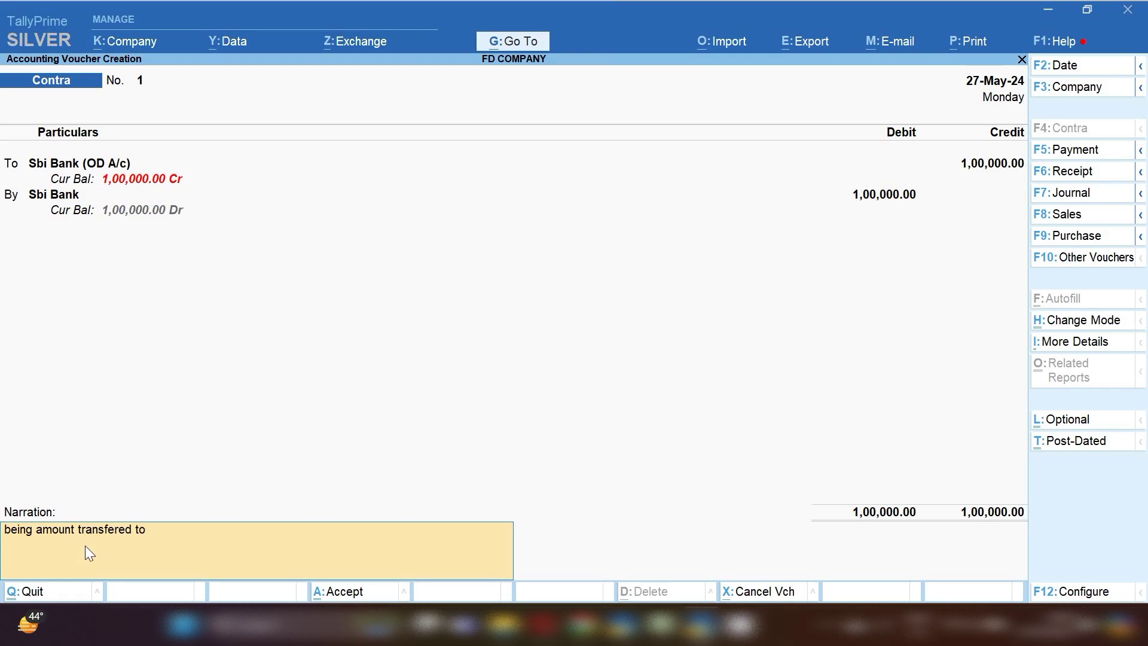
pyautogui.write(' od to sbi')
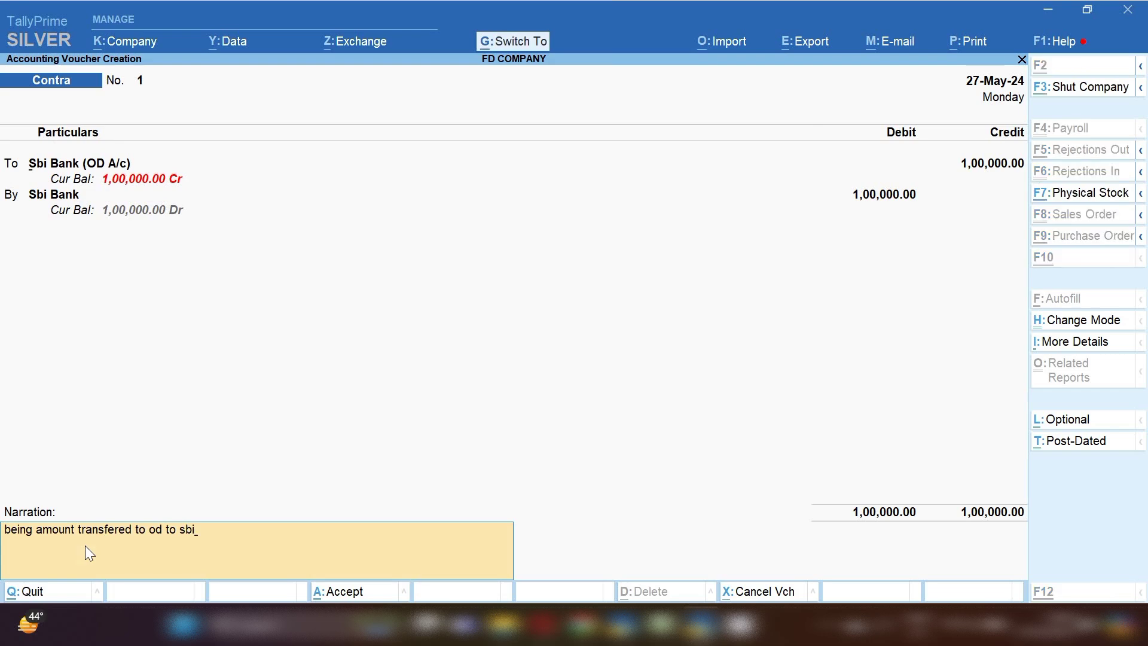
pyautogui.hotkey('ctrl', 'a')
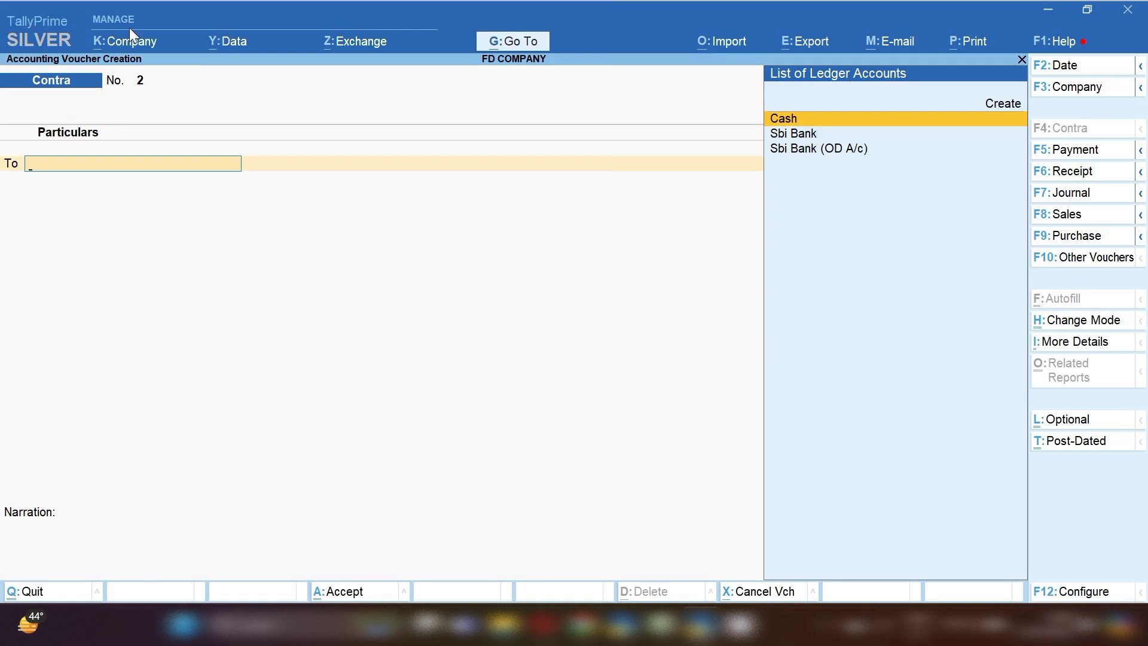
# - Date Contra No. 2 28-May-24 and credit Sbi Bank 1,00,000 with its bank allocation
pyautogui.press('F2')
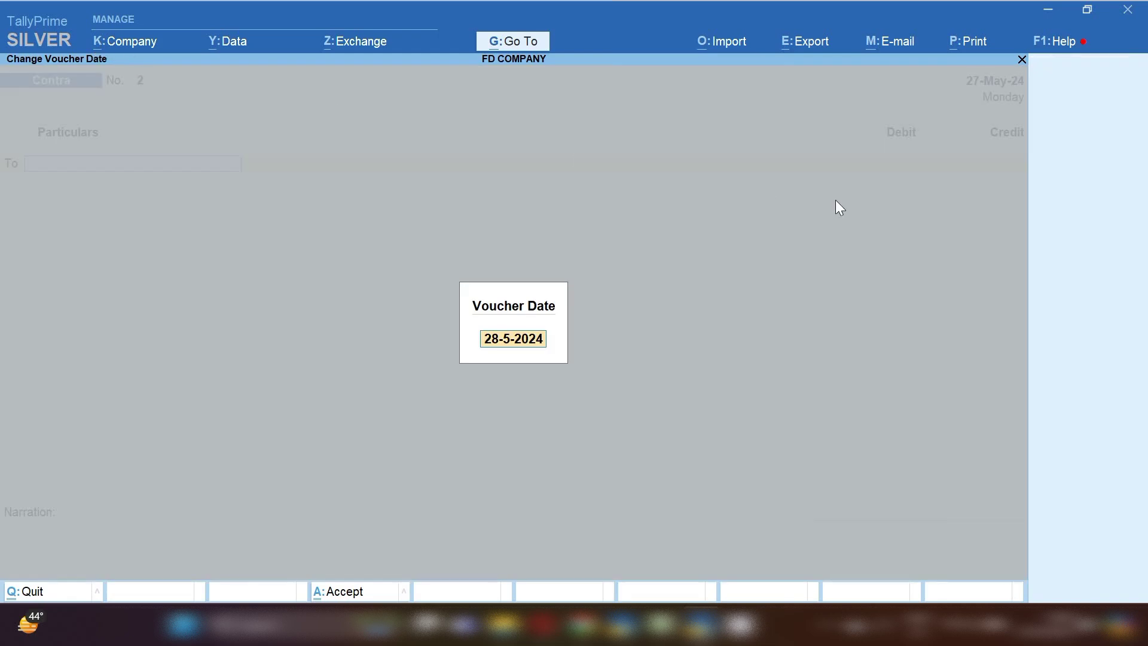
pyautogui.press('Return')
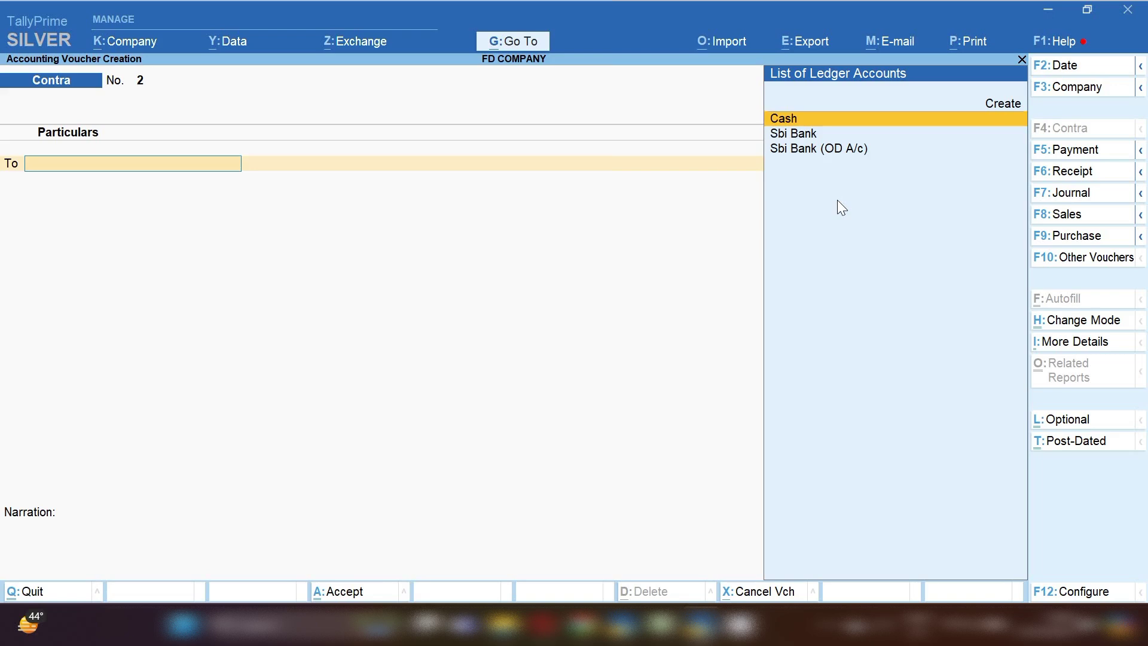
pyautogui.press('Down')
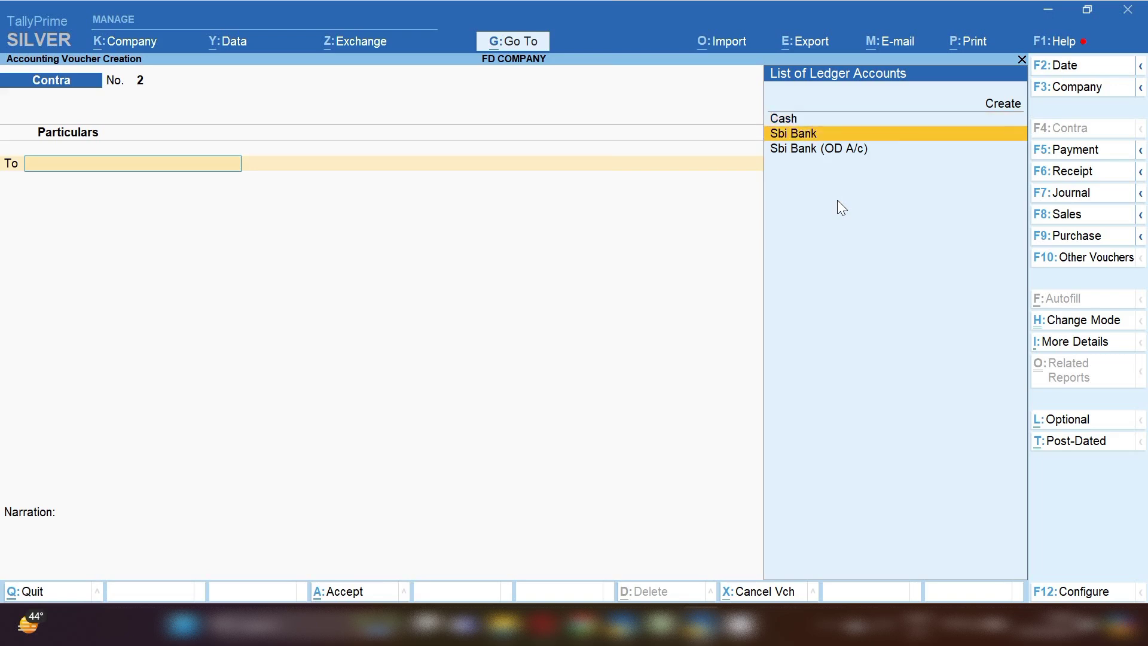
pyautogui.press('Return')
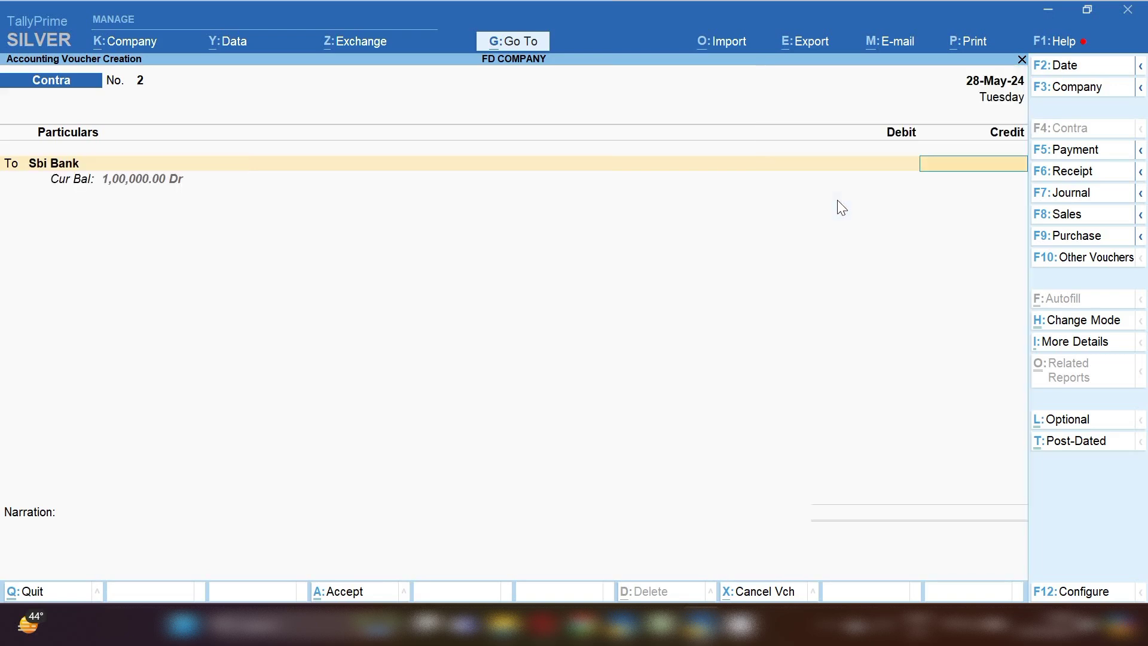
pyautogui.write('1,00,000')
pyautogui.press('Return')
pyautogui.press('Return')
pyautogui.press('Return')
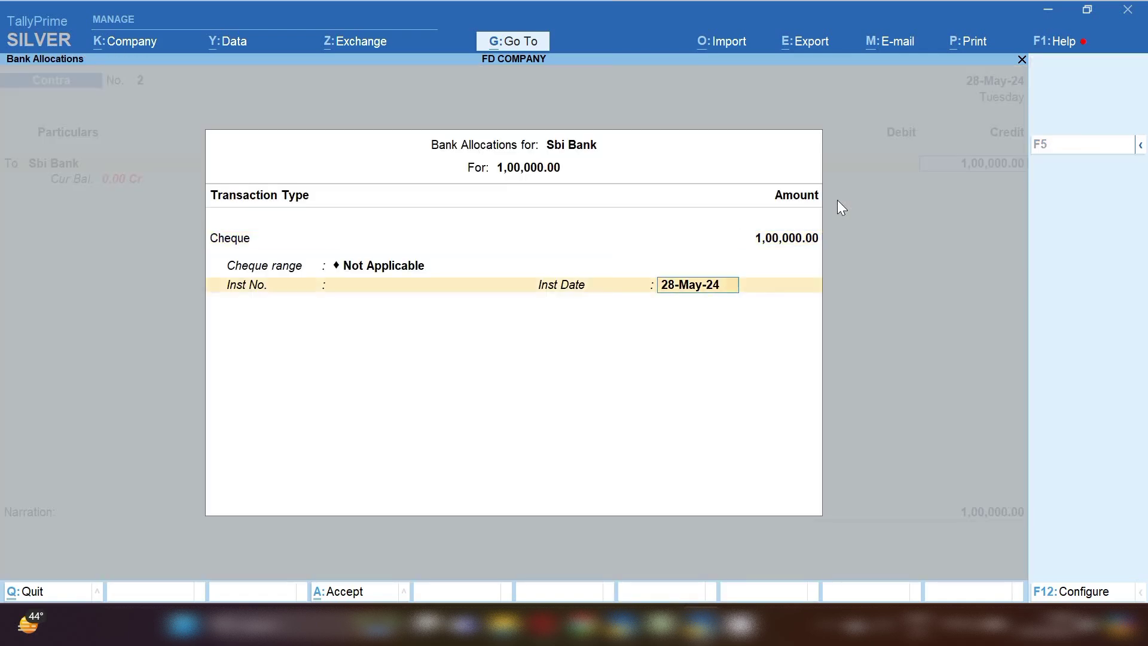
pyautogui.press('Return')
pyautogui.press('Return')
# - Select Sbi Bank (OD A/c) as the debited account on the By line
pyautogui.press('Return')
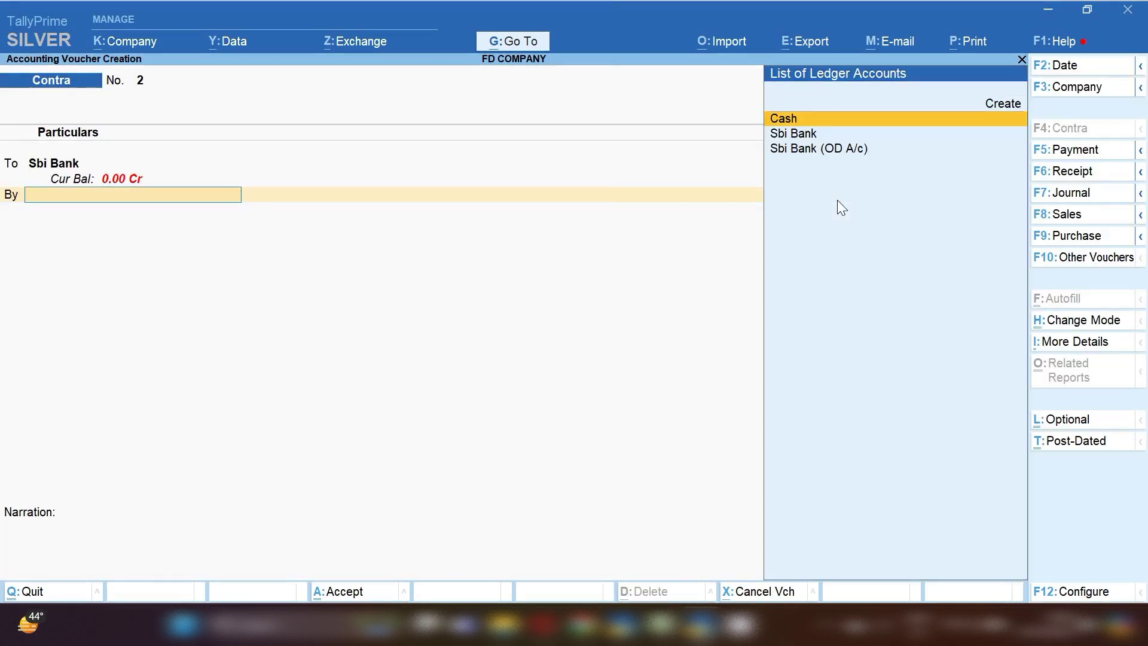
pyautogui.press('Down')
pyautogui.press('Down')
pyautogui.press('Return')
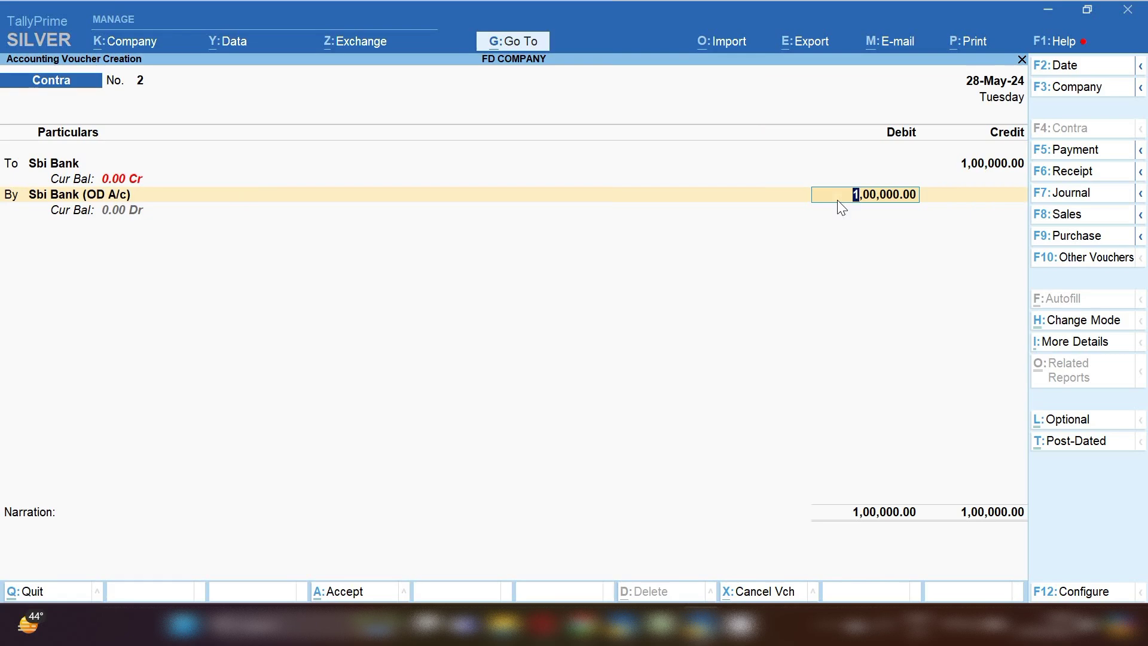
pyautogui.press('Return')
# - Accept the 1,00,000 debit, narrate 'being amount transfered to sbi to od', and save voucher No. 2
pyautogui.press('Return')
pyautogui.press('Return')
pyautogui.press('Return')
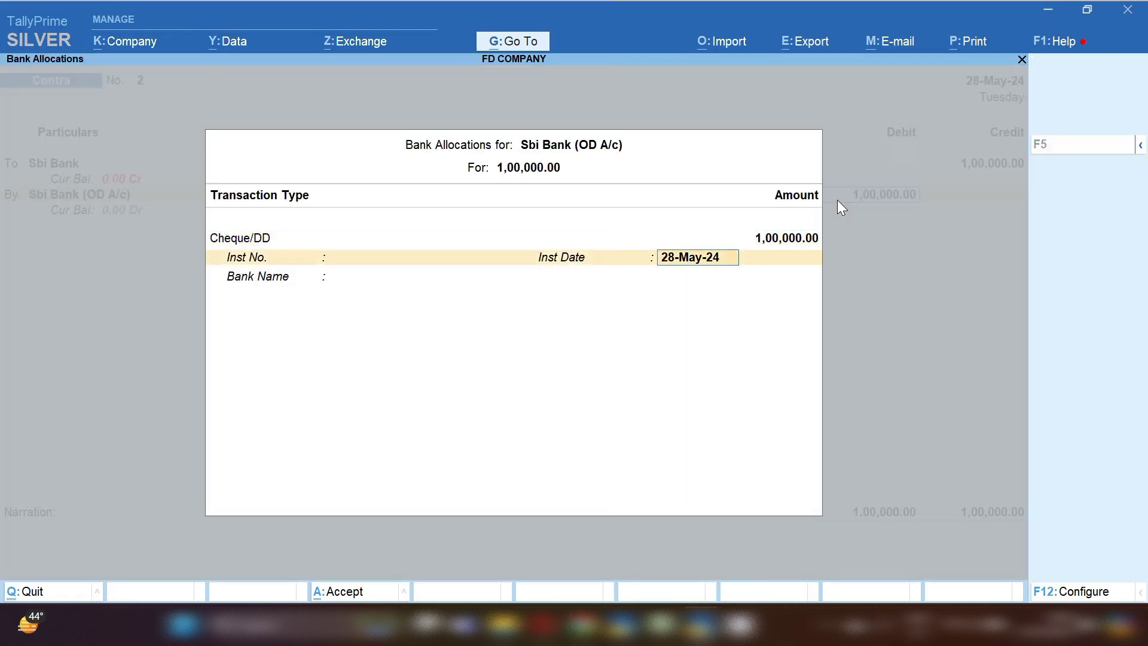
pyautogui.press('Return')
pyautogui.hotkey('ctrl', 'a')
pyautogui.hotkey('ctrl', 'alt', 'v')
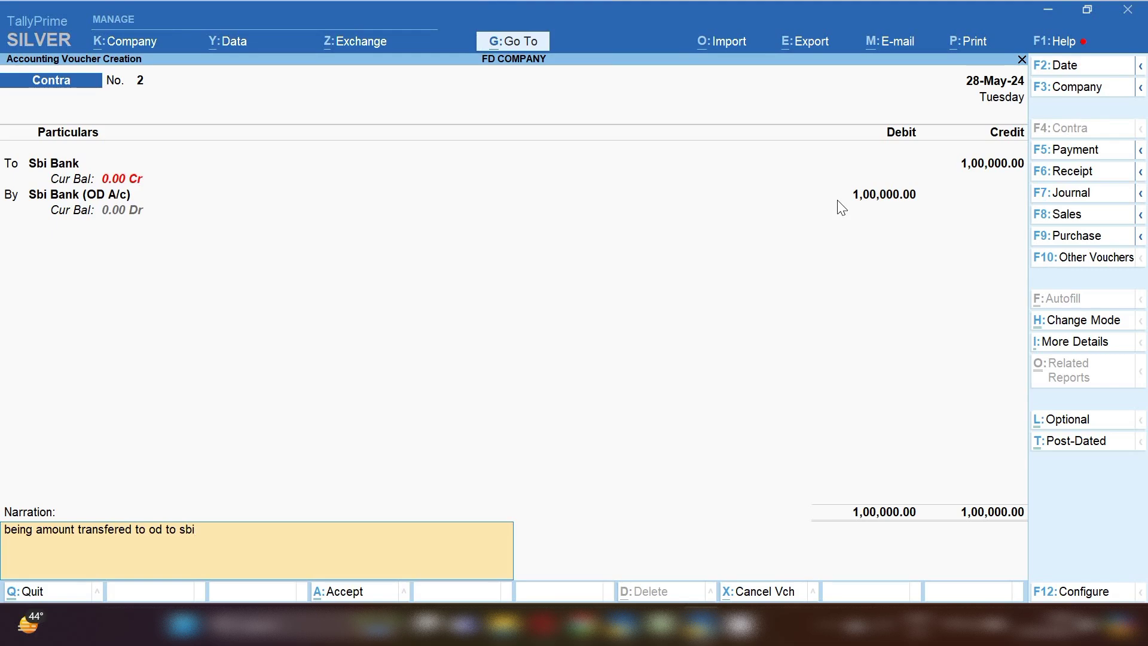
pyautogui.press('BackSpace')
pyautogui.press('BackSpace')
pyautogui.press('BackSpace')
pyautogui.press('BackSpace')
pyautogui.press('BackSpace')
pyautogui.press('BackSpace')
pyautogui.press('BackSpace')
pyautogui.press('BackSpace')
pyautogui.press('BackSpace')
pyautogui.write('sbi to od')
pyautogui.press('Return')
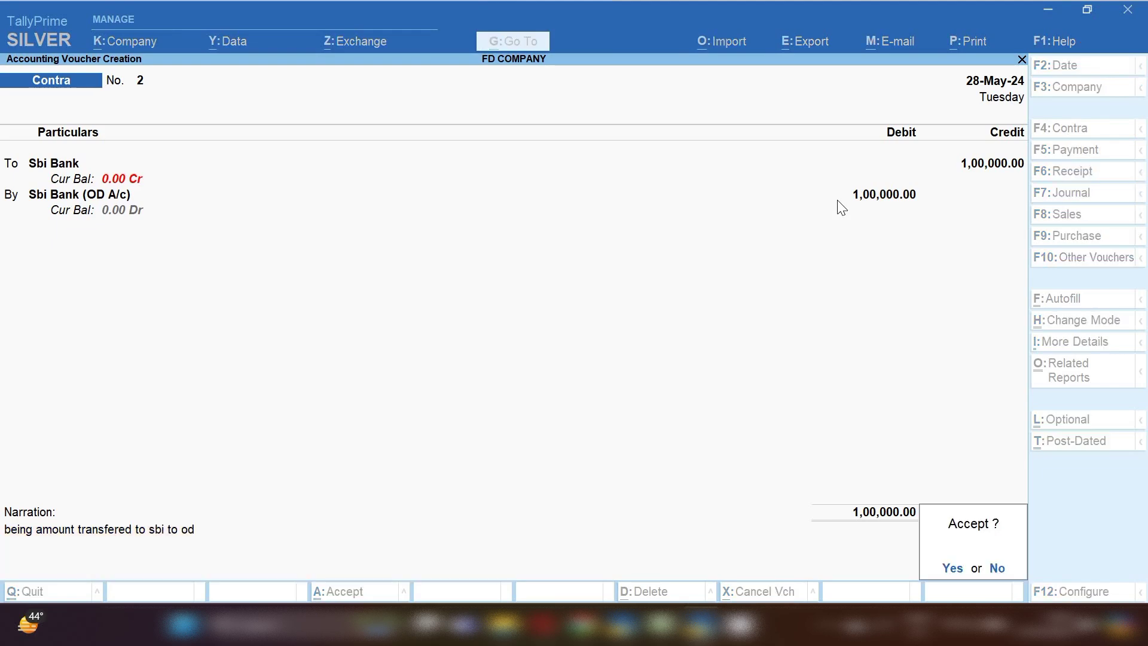
pyautogui.press('Return')
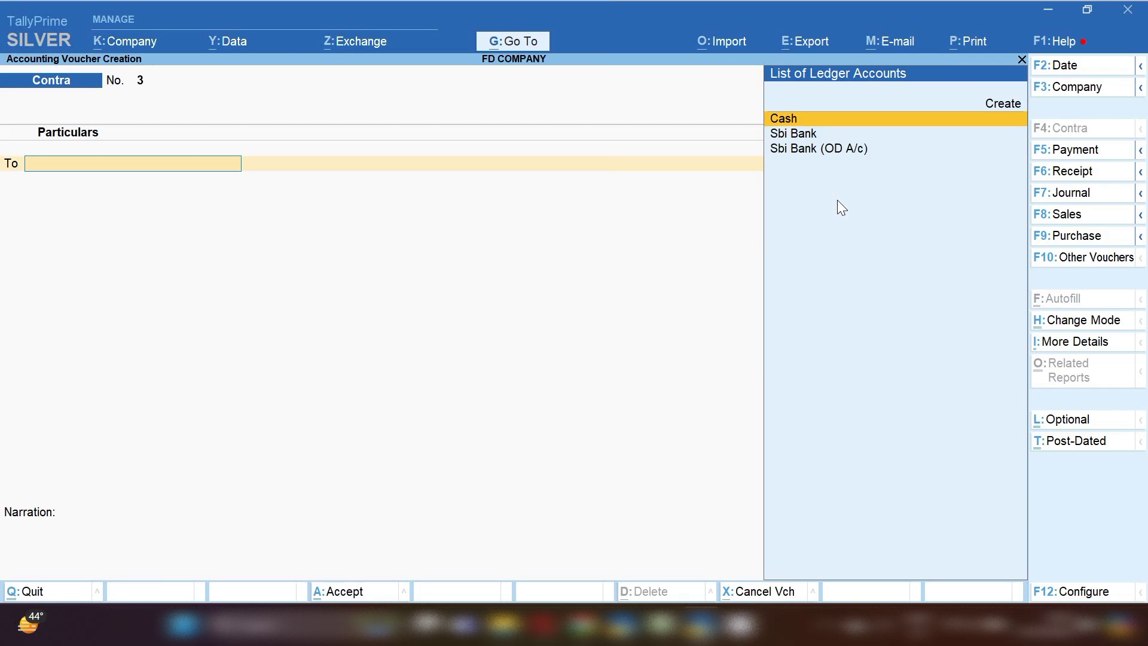
# - Open the Ledger Vouchers report from Ledger Reports for Sbi Bank (OD A/c)
pyautogui.click(482, 47)
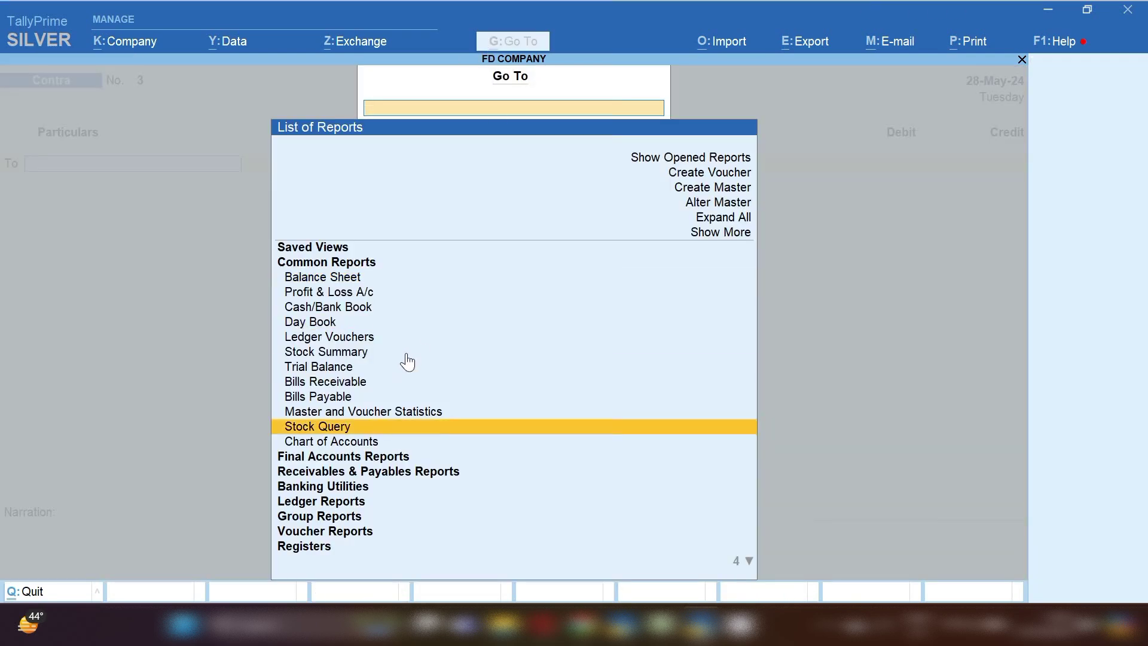
pyautogui.click(337, 502)
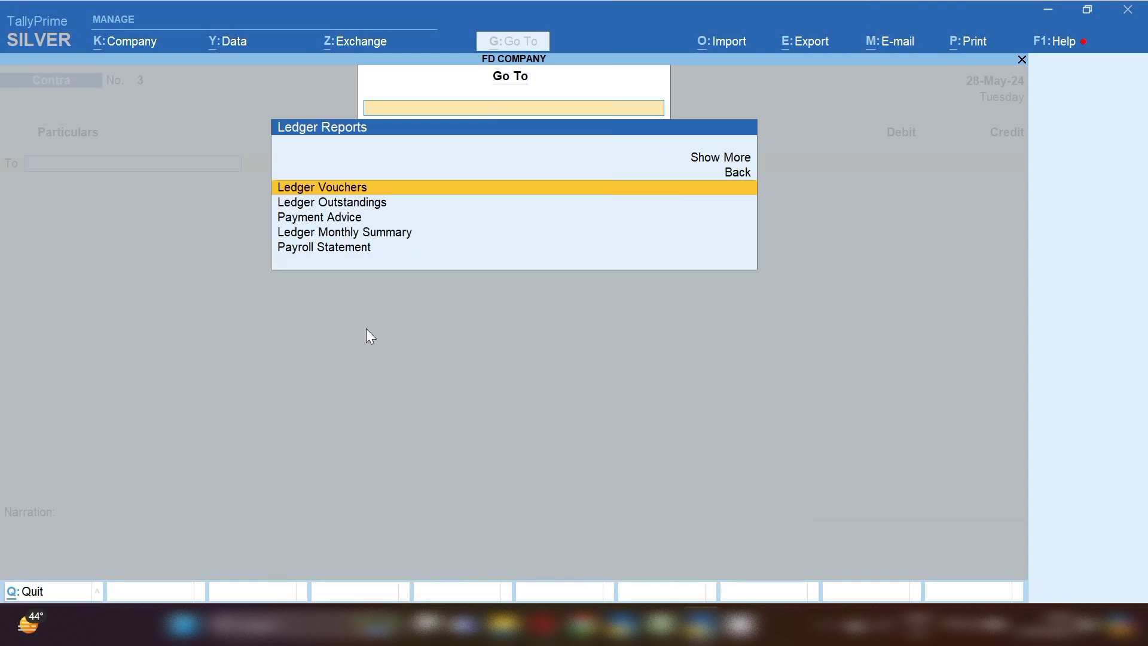
pyautogui.click(335, 188)
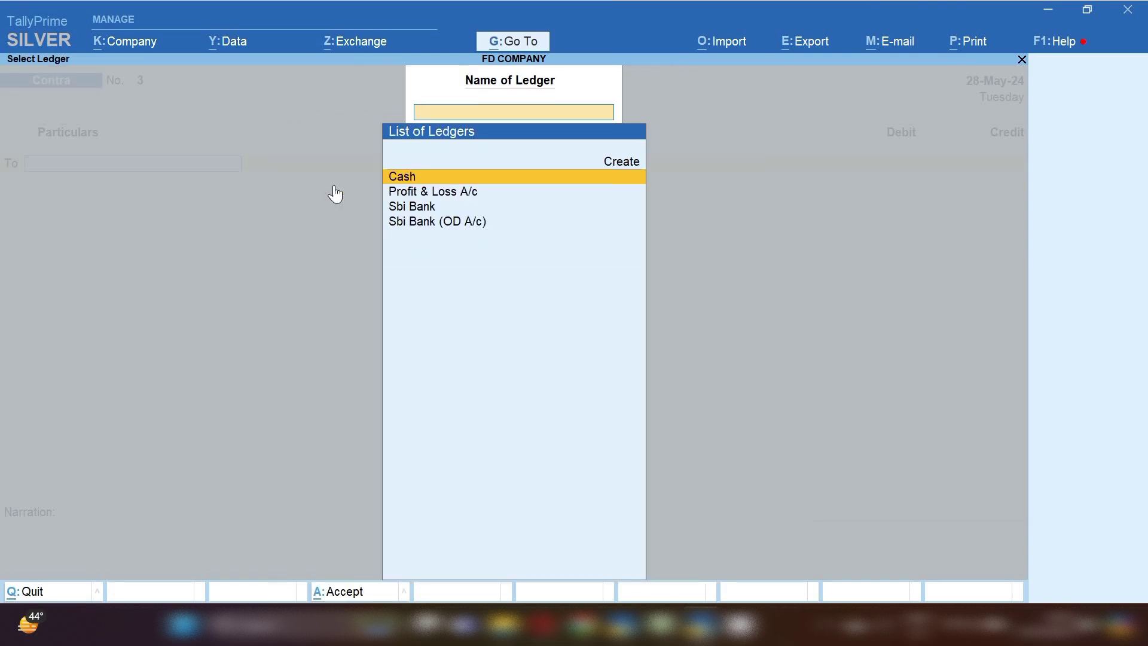
pyautogui.click(482, 222)
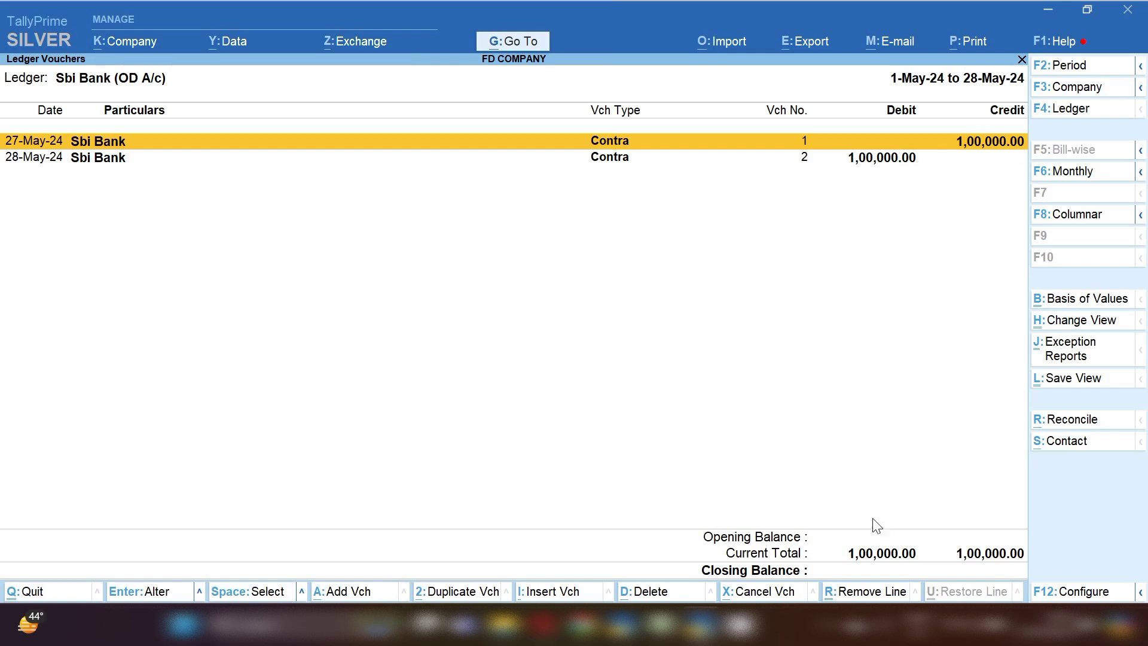
# - Switch the Ledger Vouchers report to the Sbi Bank ledger to review both 1,00,000 contras
pyautogui.press('F4')
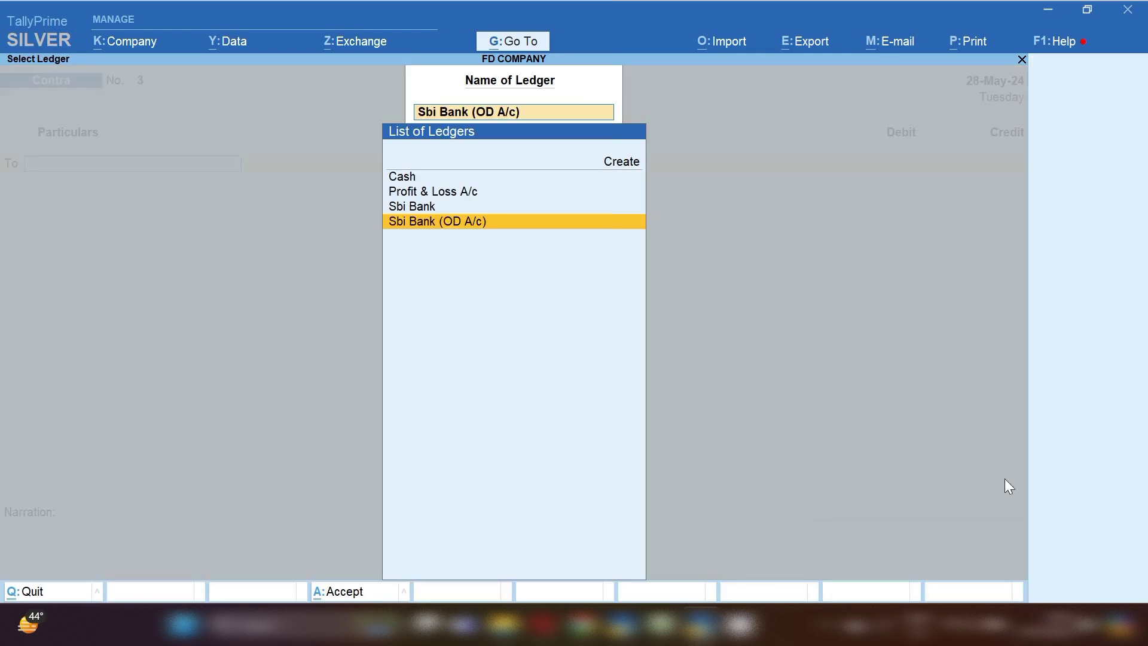
pyautogui.press('Up')
pyautogui.press('Return')
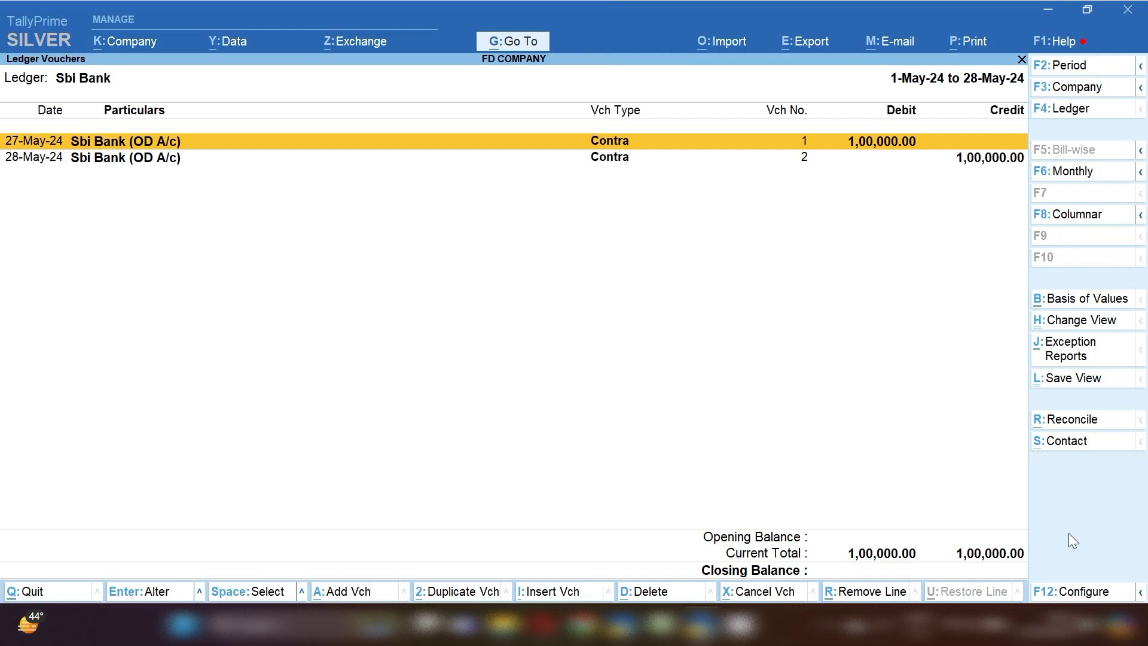
pyautogui.click(827, 624)
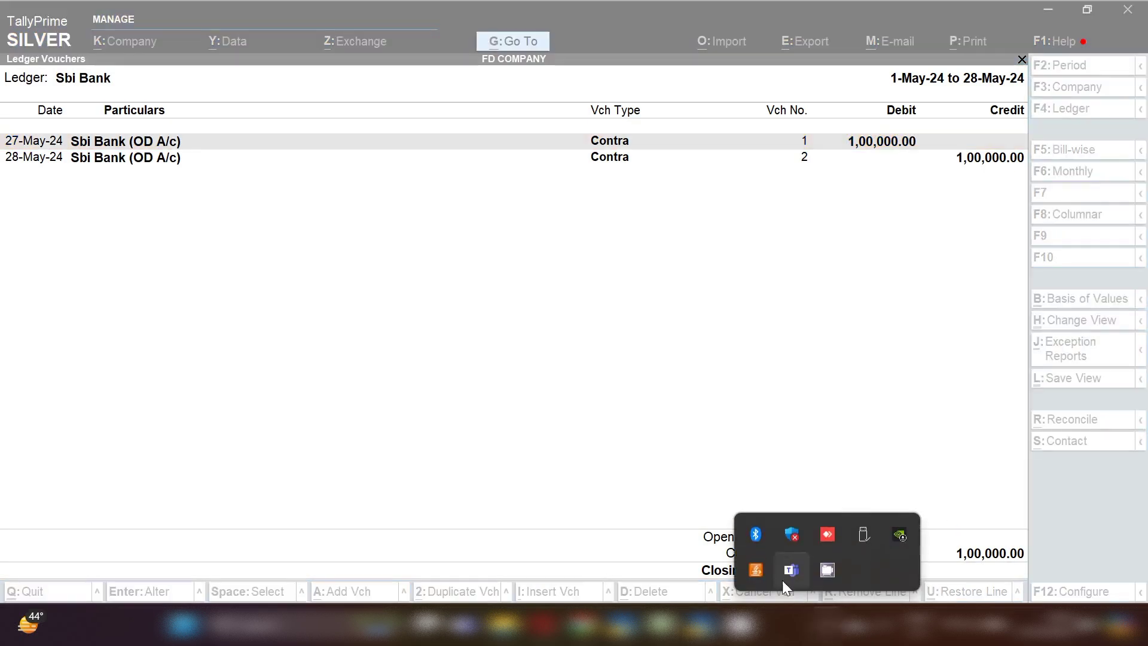